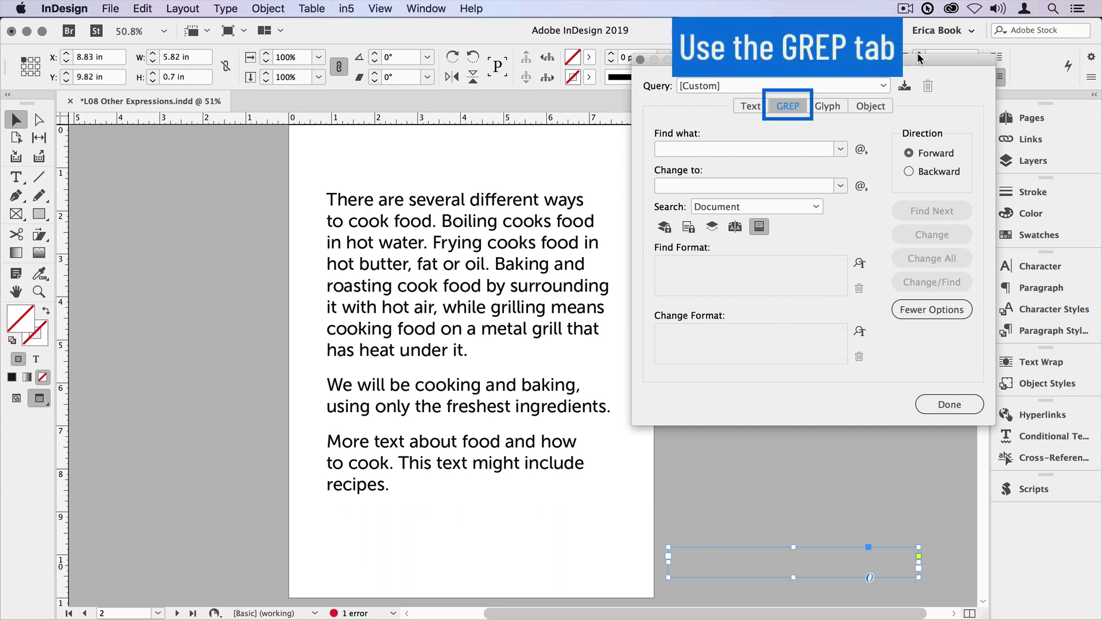
Step: Paste grilling|boiling|baking|roasting|frying into Find what, then select the main text frame
{"action": "left_click", "coordinate": [765, 150]}
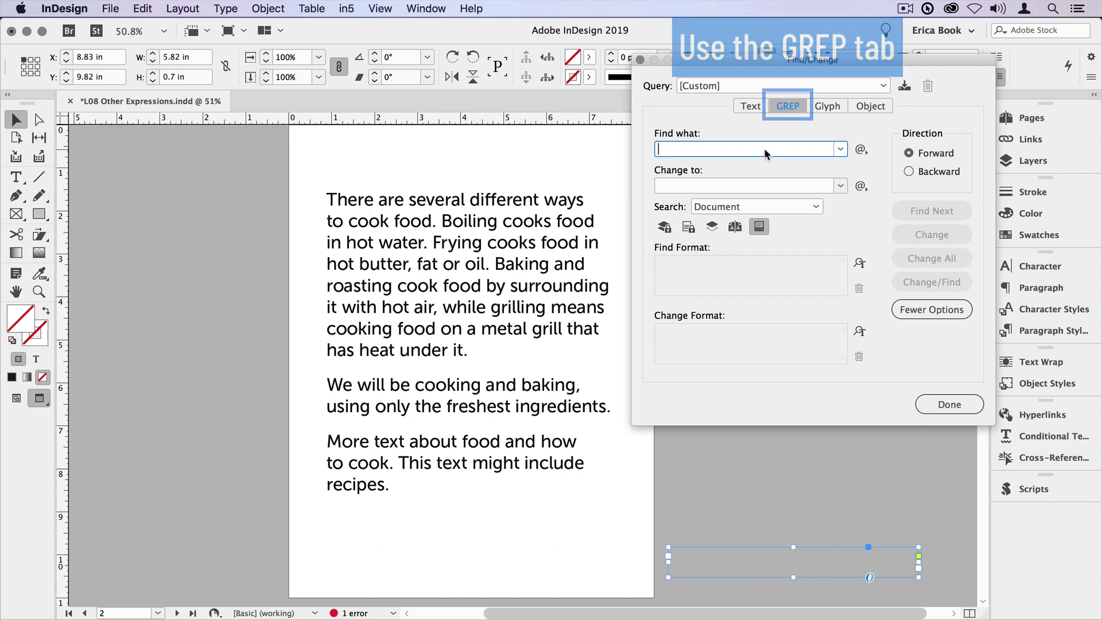
{"action": "type", "text": "grilling|boiling|baking|roasting|frying"}
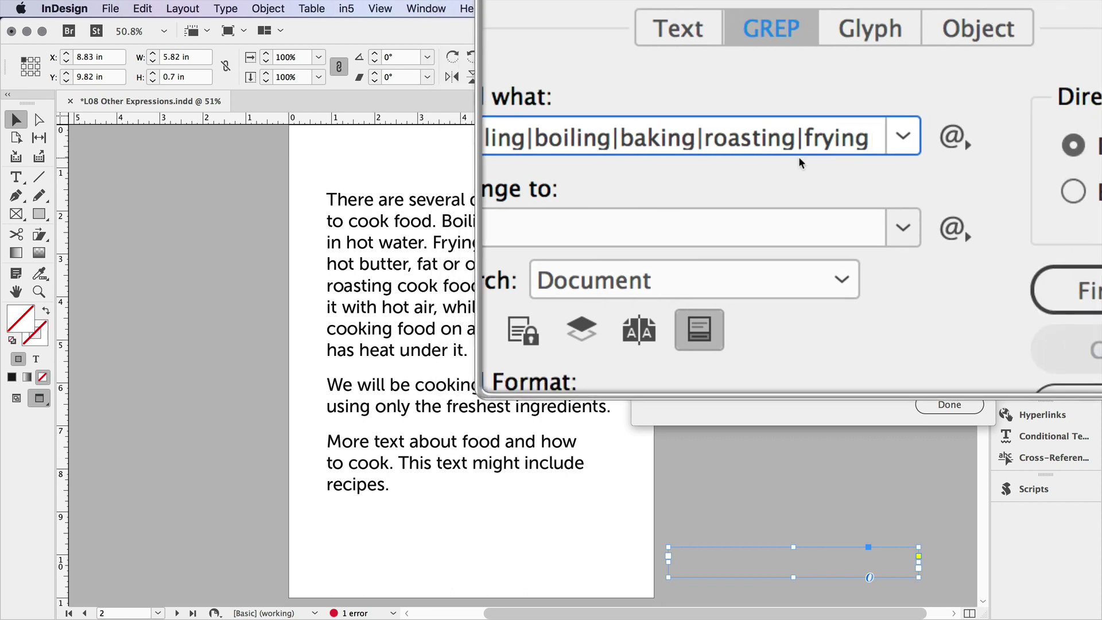
{"action": "left_click", "coordinate": [526, 248]}
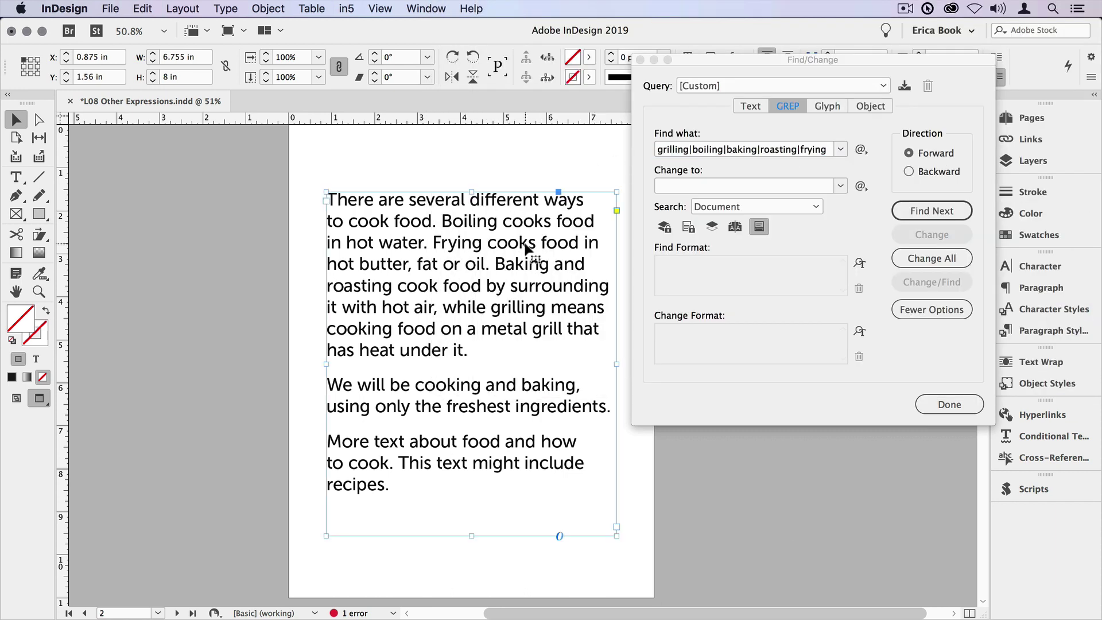
Step: Limit the search to Story and step through the cooking-word matches until the search completes
{"action": "left_click", "coordinate": [721, 204]}
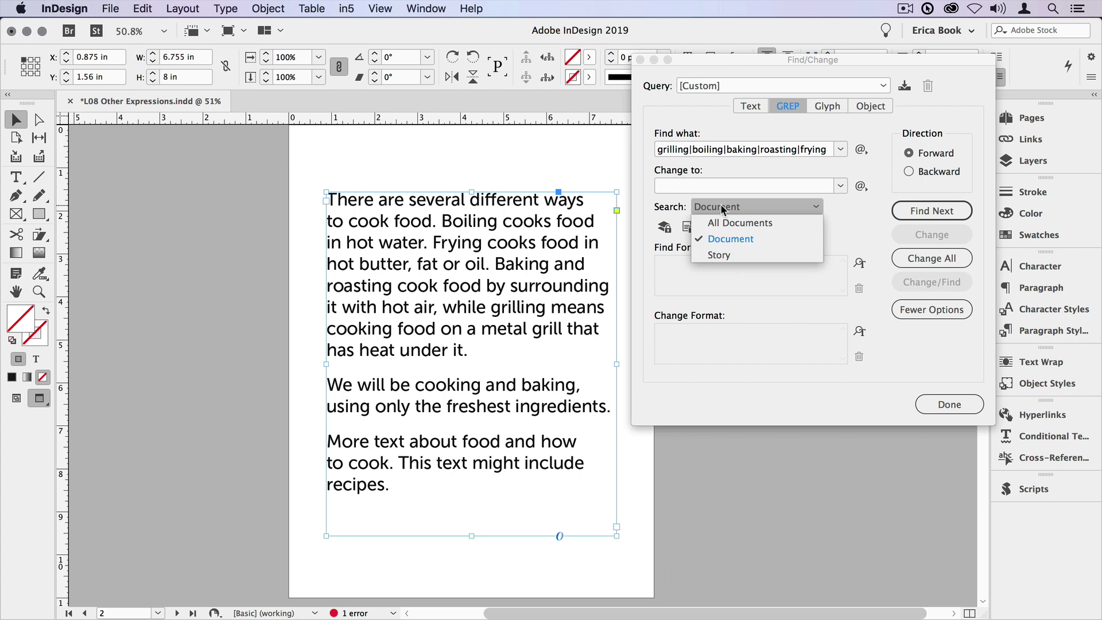
{"action": "left_click", "coordinate": [736, 254]}
{"action": "left_click", "coordinate": [925, 210]}
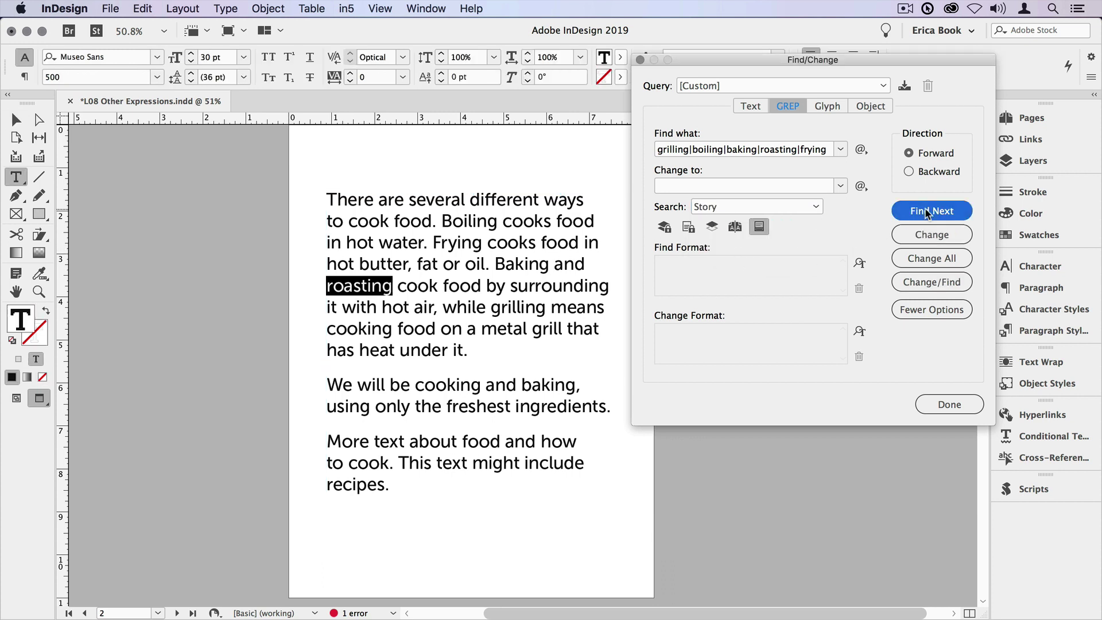
{"action": "left_click", "coordinate": [925, 210]}
{"action": "left_click", "coordinate": [924, 210]}
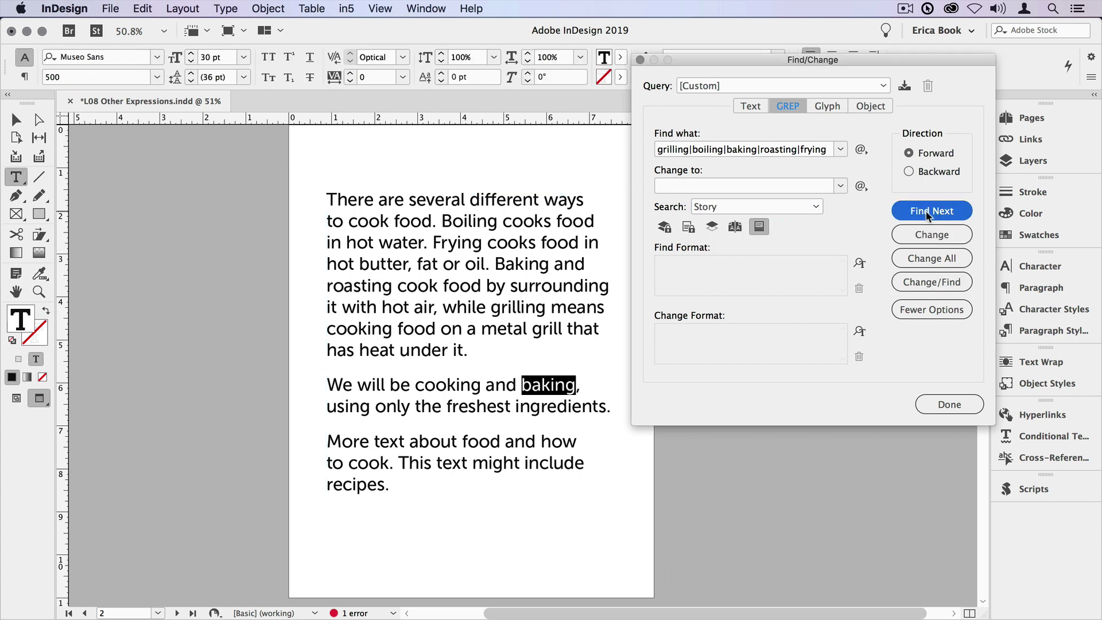
{"action": "left_click", "coordinate": [927, 213]}
{"action": "left_click", "coordinate": [586, 343]}
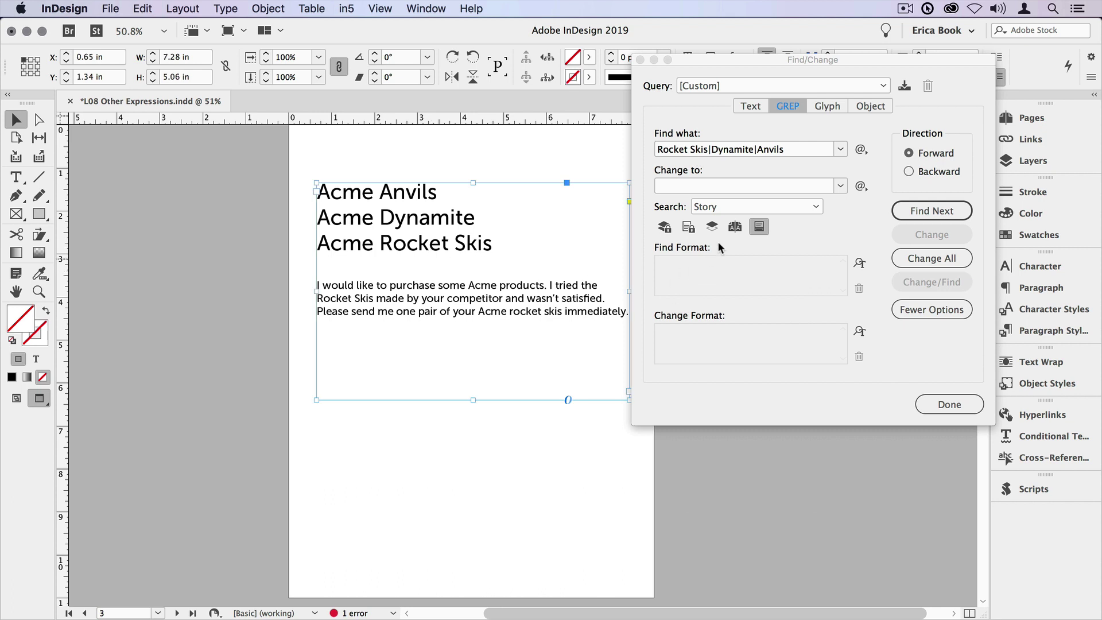
Step: Step through the Rocket Skis, Dynamite and Anvils matches
{"action": "left_click", "coordinate": [939, 212]}
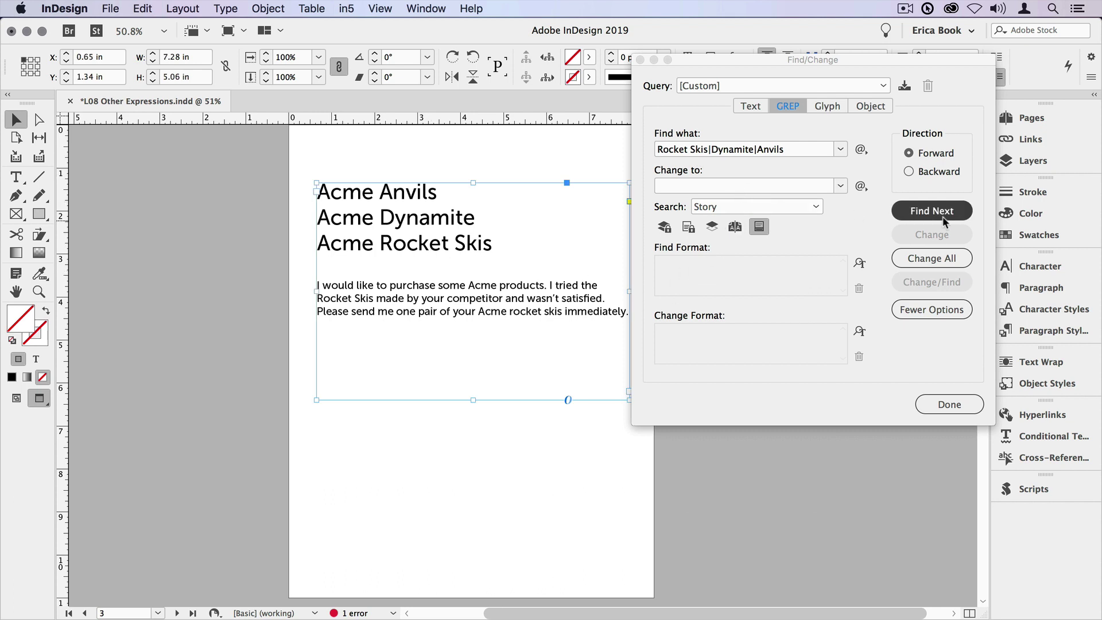
{"action": "left_click", "coordinate": [938, 211]}
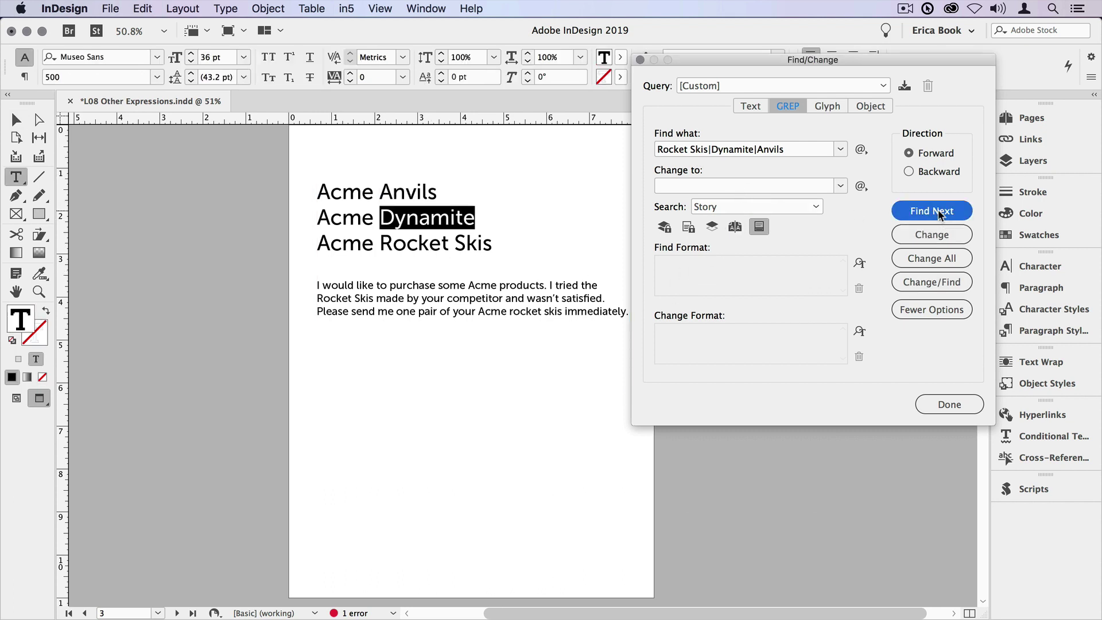
{"action": "left_click", "coordinate": [938, 211]}
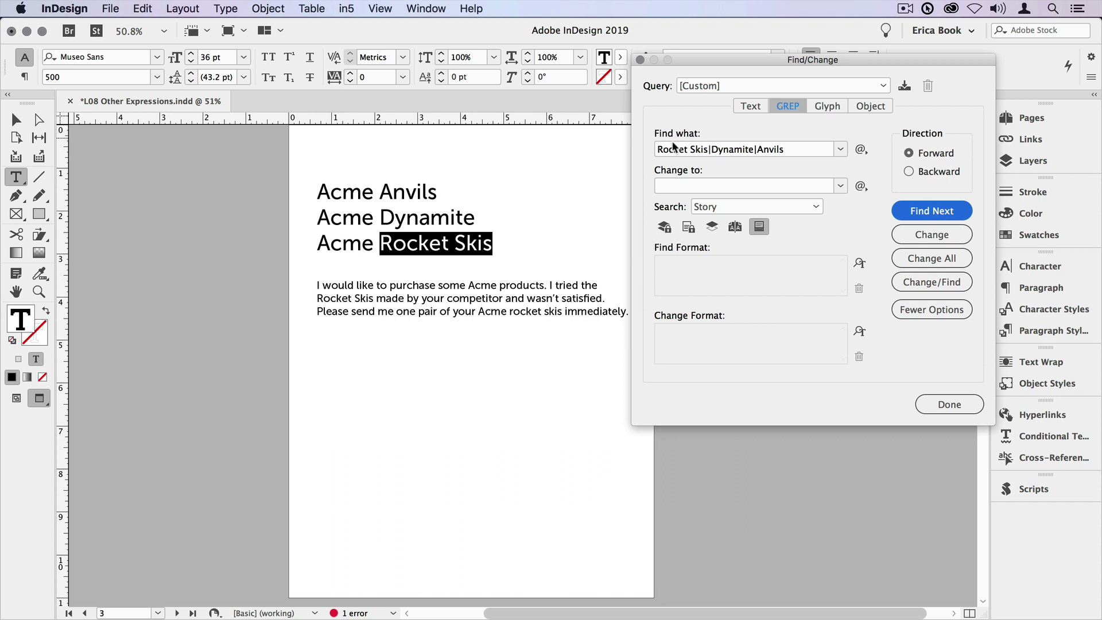
Step: Prefix the pattern with 'Acme', deselect the text, and find the next three matches again
{"action": "left_click", "coordinate": [659, 150]}
{"action": "type", "text": "Acme"}
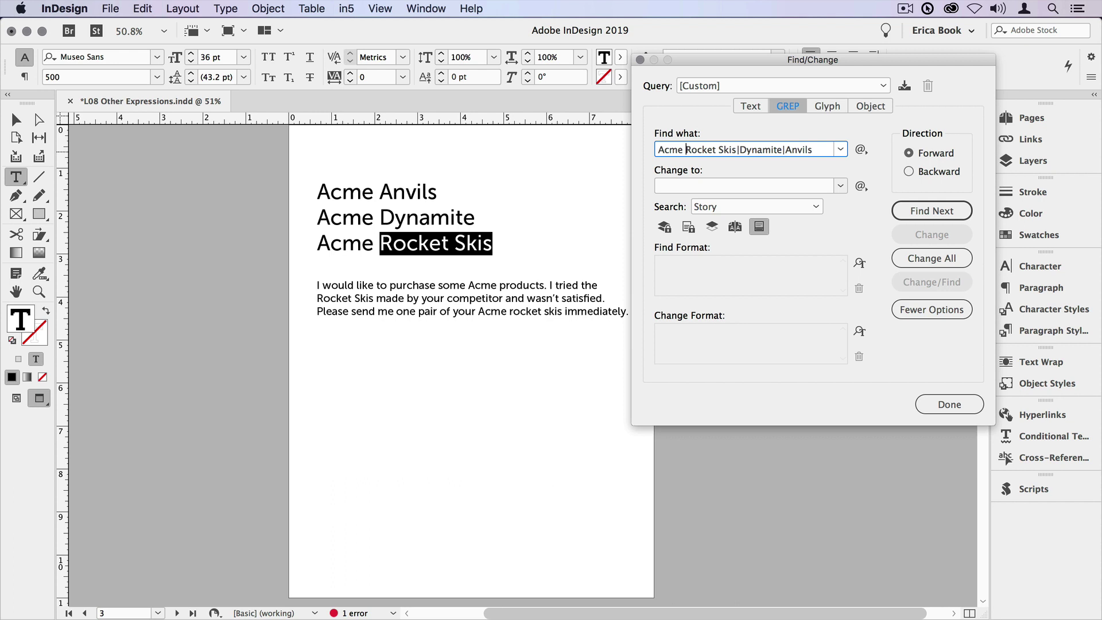
{"action": "left_click", "coordinate": [17, 120]}
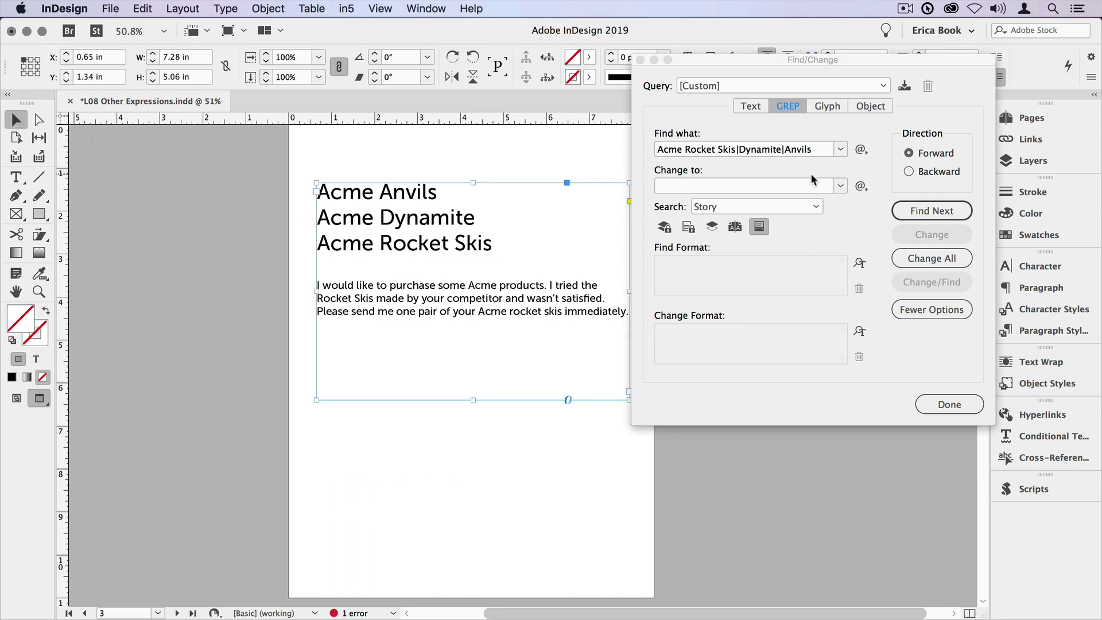
{"action": "left_click", "coordinate": [944, 211]}
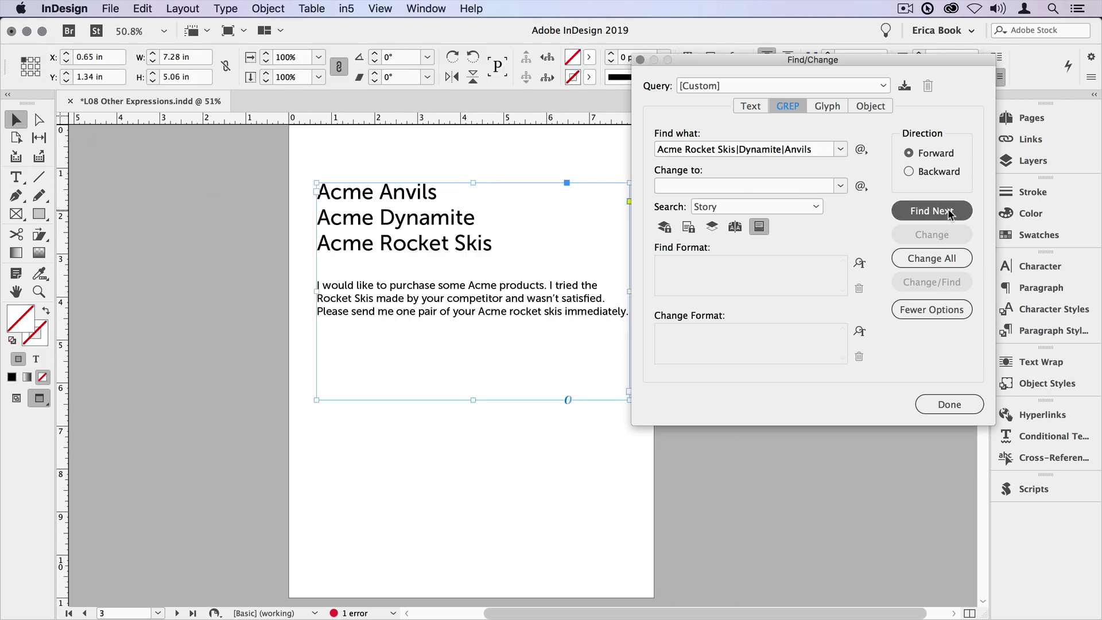
{"action": "left_click", "coordinate": [949, 212]}
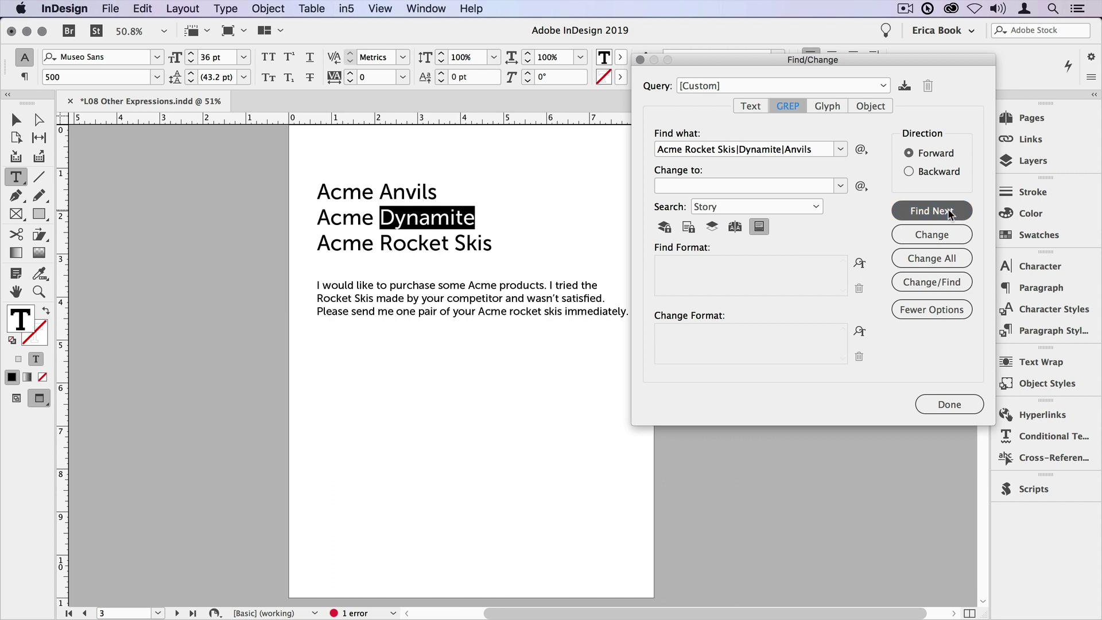
{"action": "left_click", "coordinate": [948, 213]}
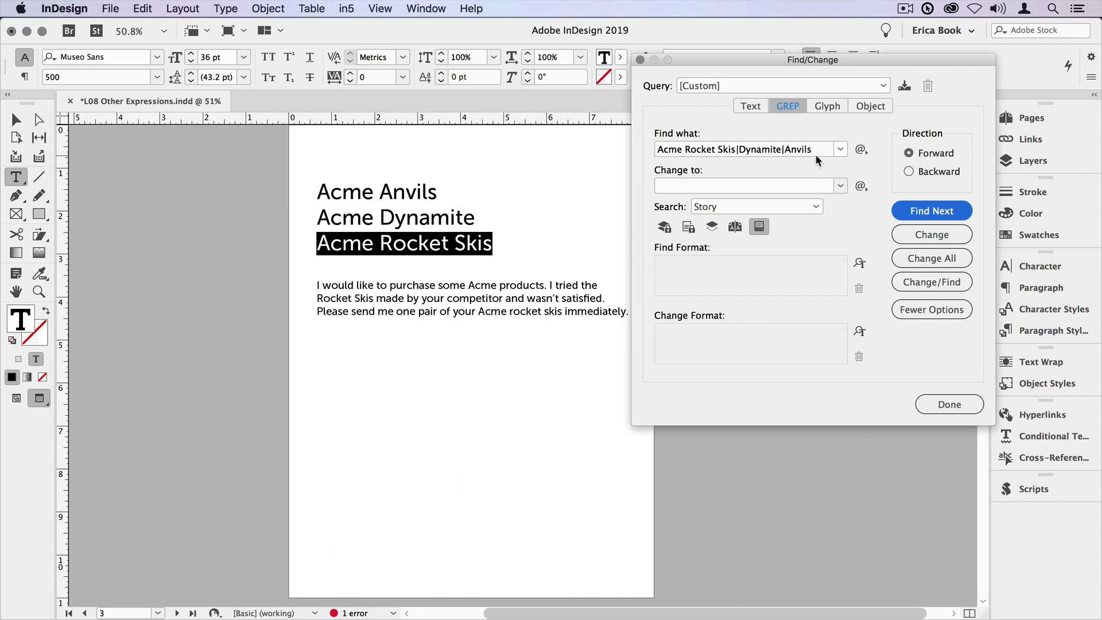
Step: Wrap the product names in parentheses to make Acme (Rocket Skis|Dynamite|Anvils)
{"action": "left_click", "coordinate": [673, 150]}
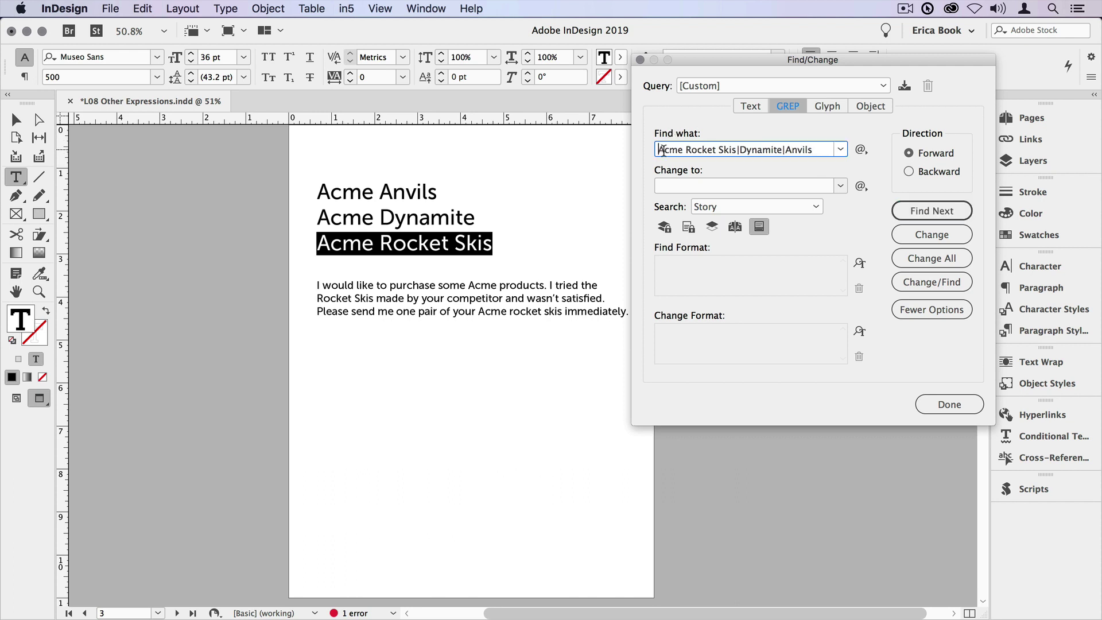
{"action": "left_click", "coordinate": [685, 151]}
{"action": "type", "text": "("}
{"action": "left_click", "coordinate": [817, 150]}
{"action": "type", "text": ")"}
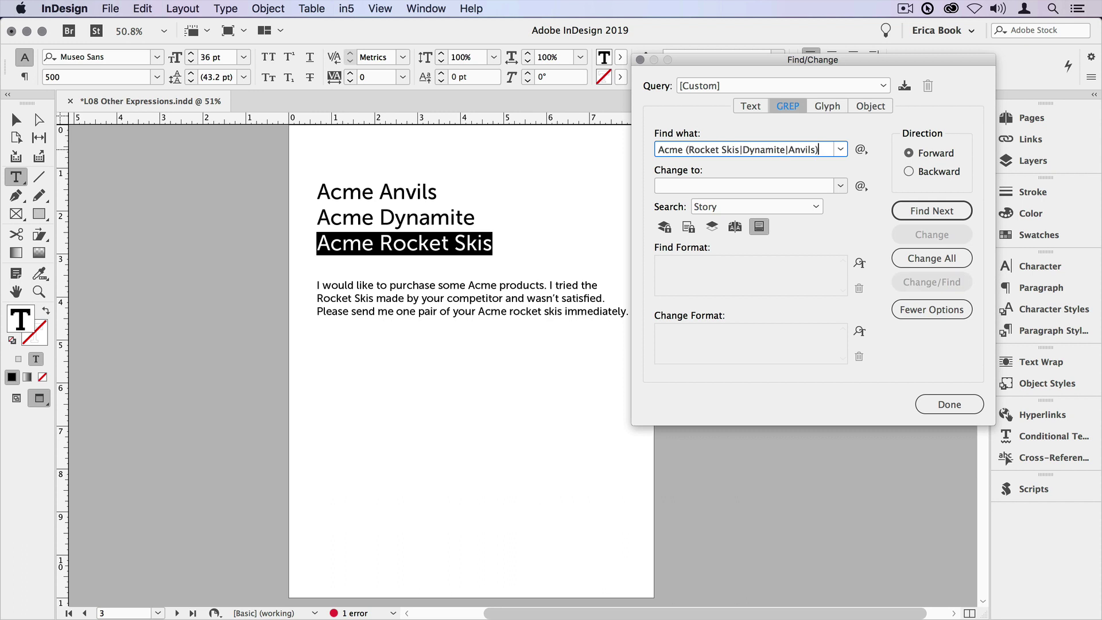
Step: Deselect the text and step through three matches of the grouped Acme pattern
{"action": "left_click", "coordinate": [13, 121]}
{"action": "left_click", "coordinate": [901, 211]}
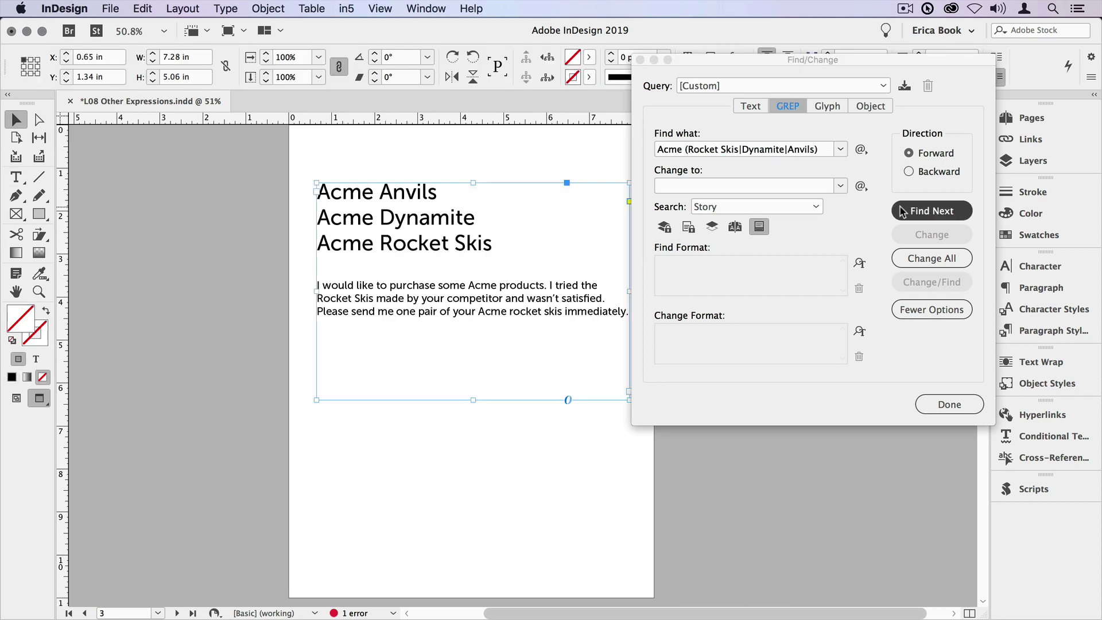
{"action": "left_click", "coordinate": [901, 211]}
{"action": "left_click", "coordinate": [901, 211]}
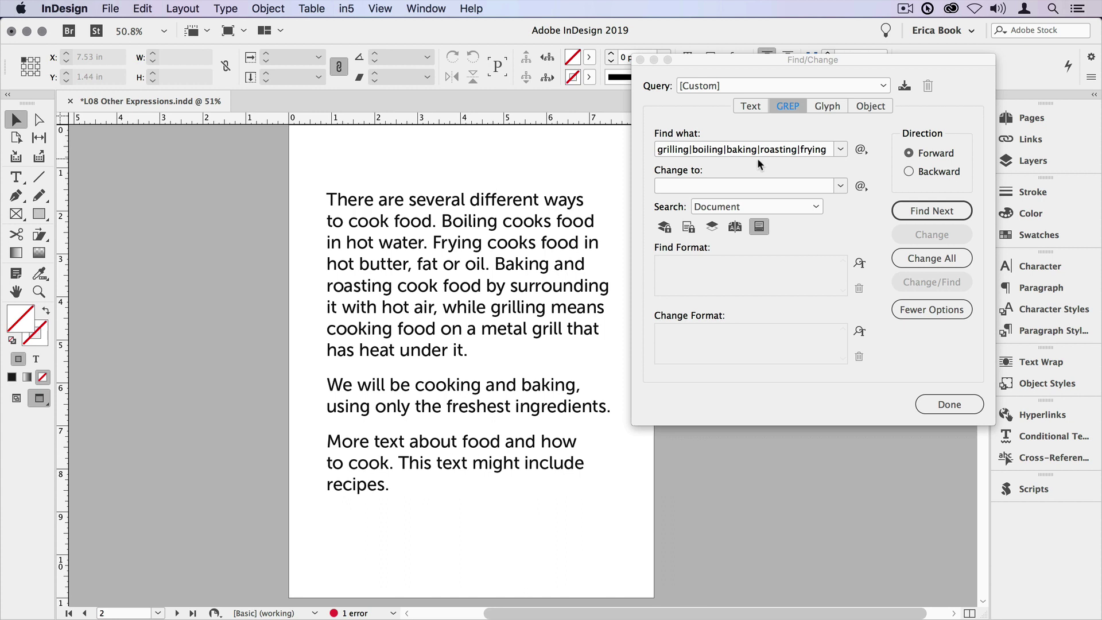
Step: Change the pattern to grilling|(b|B)oiling|(b|B)aking|roasting|frying and set Search to Story
{"action": "left_click", "coordinate": [694, 150]}
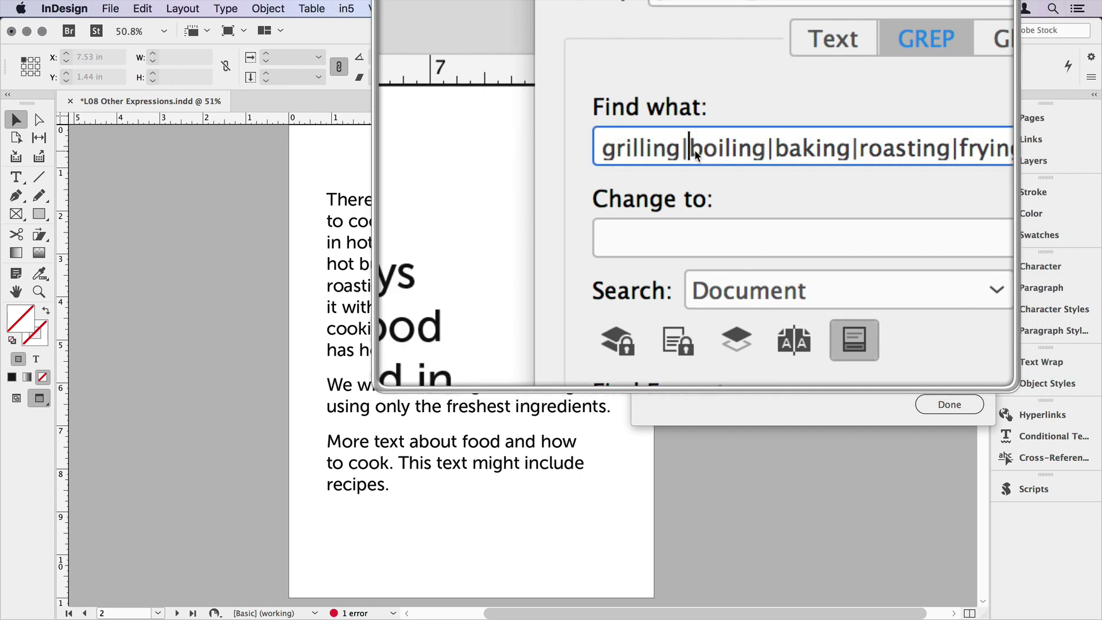
{"action": "left_click_drag", "start_coordinate": [695, 152], "coordinate": [701, 155]}
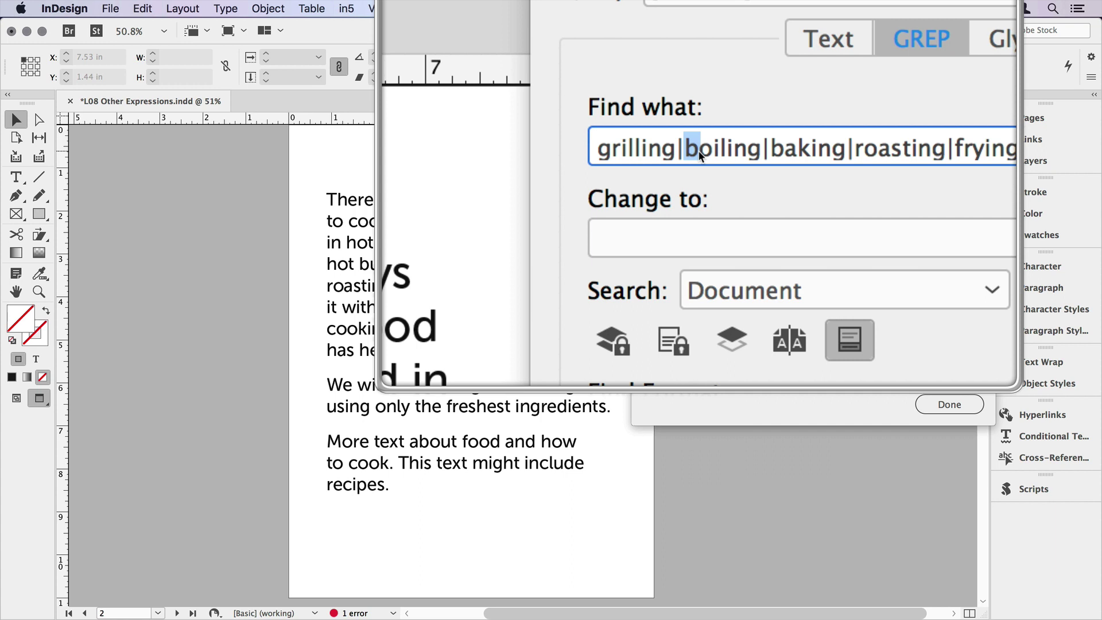
{"action": "type", "text": "("}
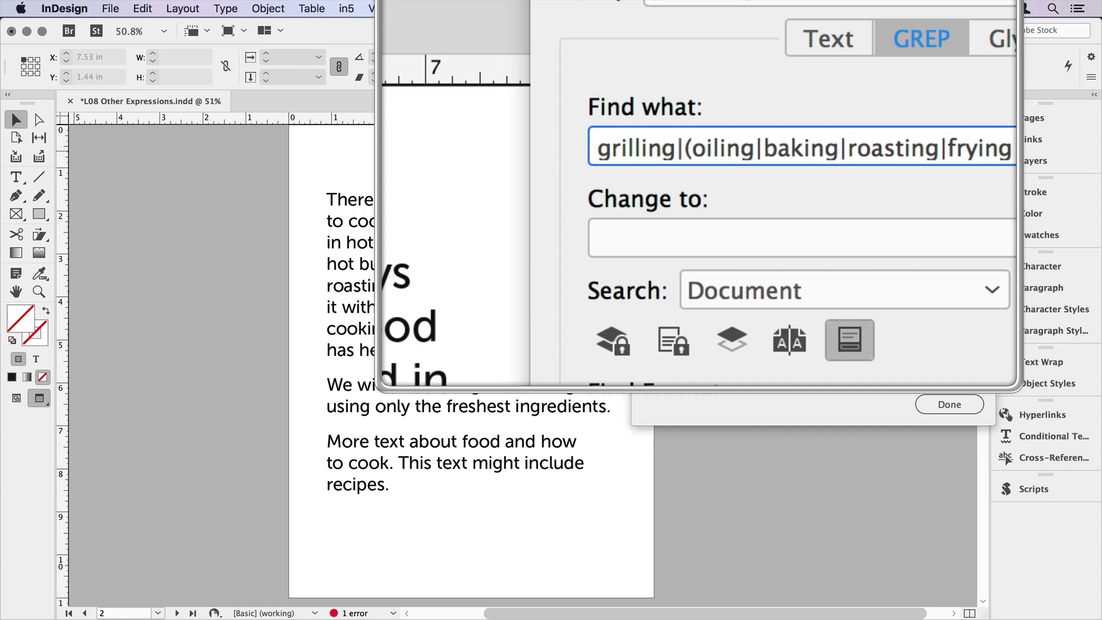
{"action": "type", "text": "b"}
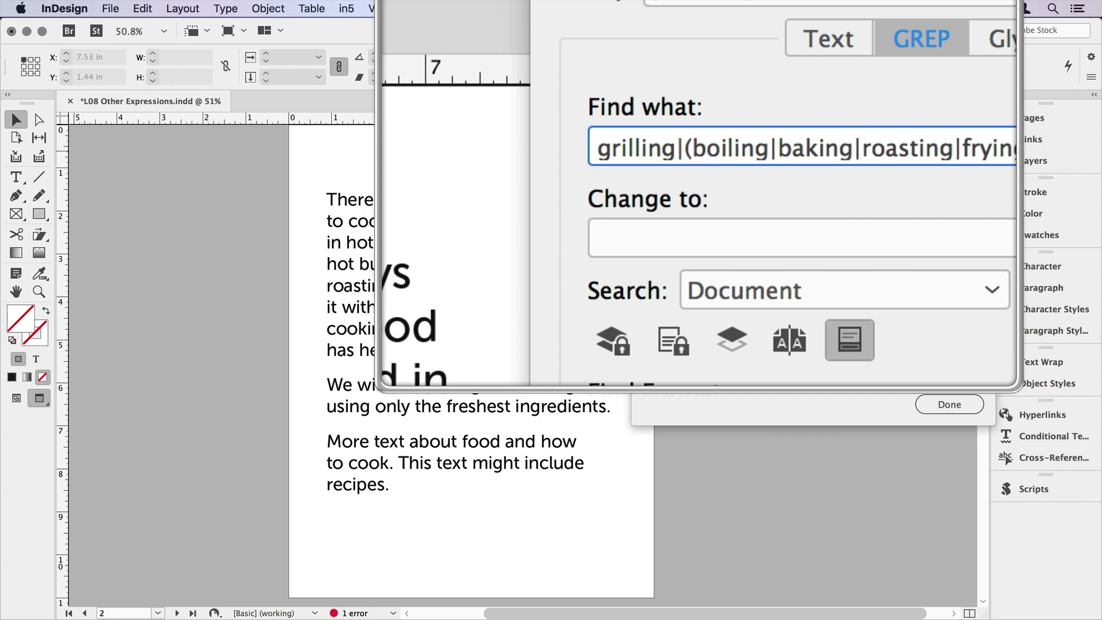
{"action": "type", "text": "|"}
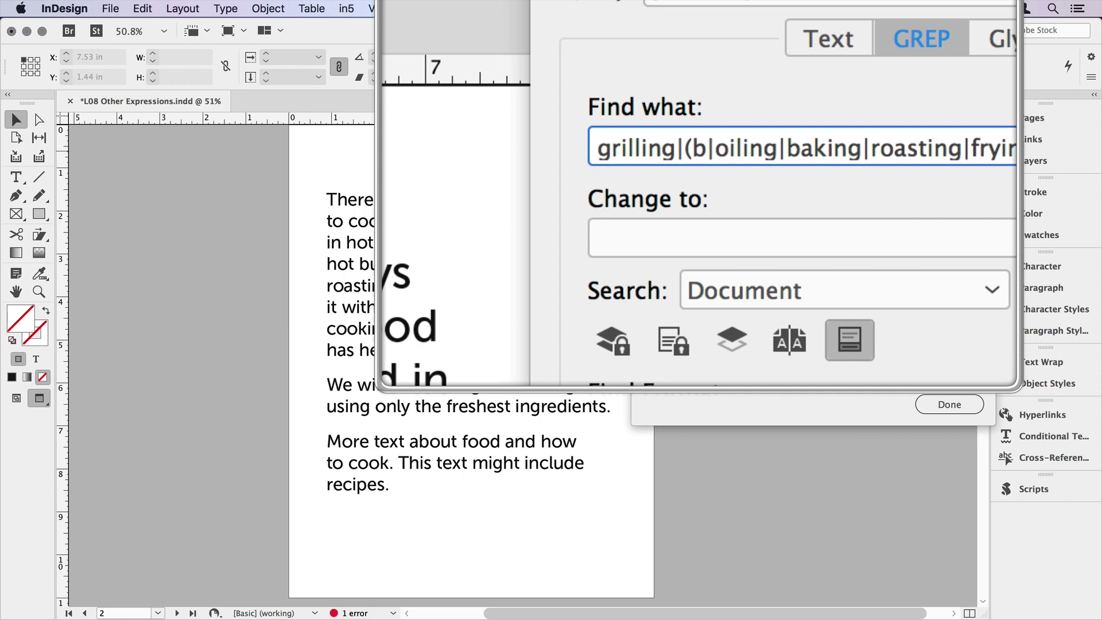
{"action": "type", "text": "B"}
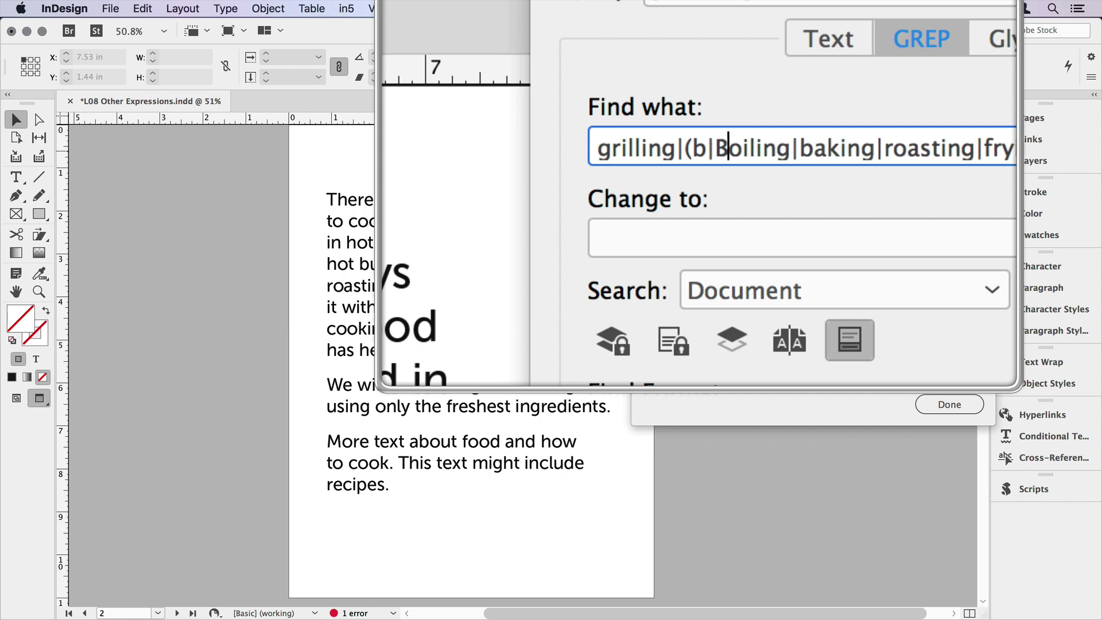
{"action": "type", "text": ")"}
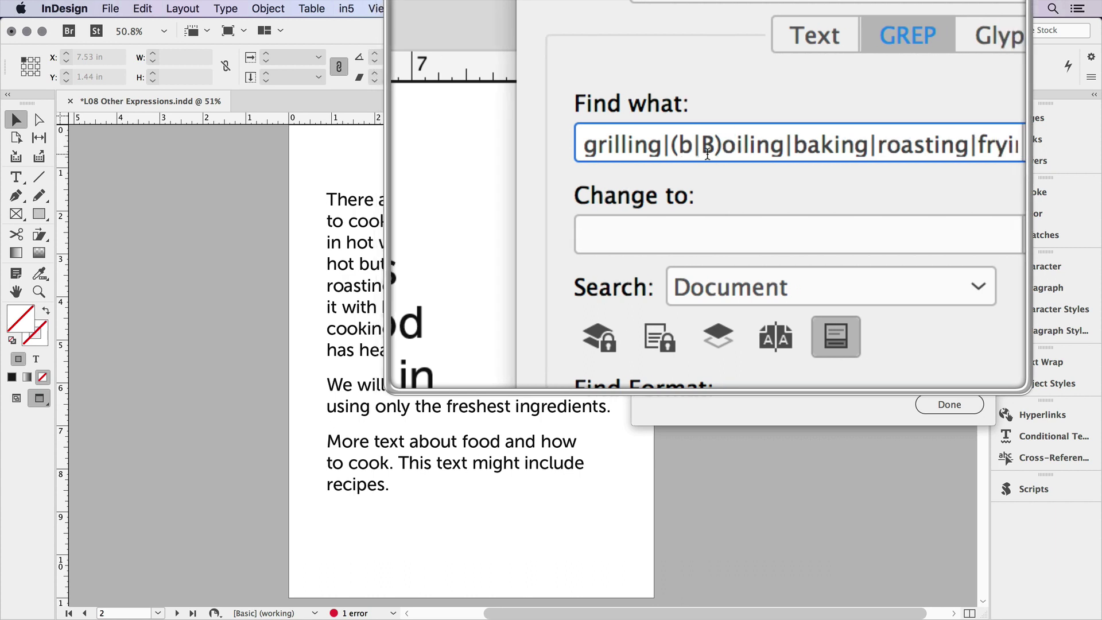
{"action": "left_click_drag", "start_coordinate": [785, 145], "coordinate": [796, 145]}
{"action": "type", "text": "(b|B)"}
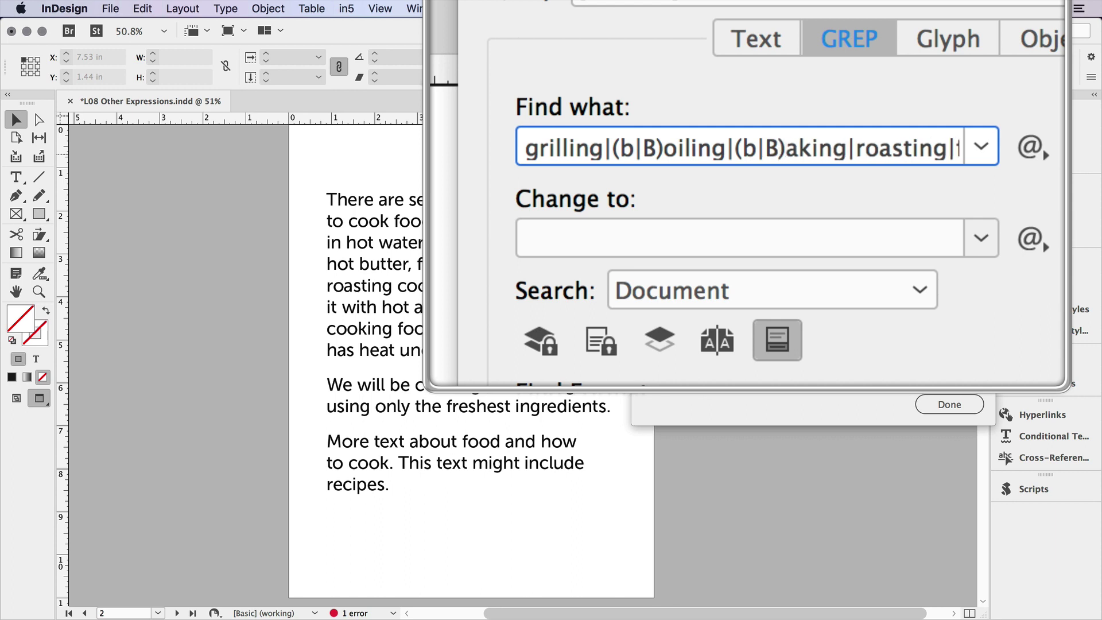
{"action": "left_click", "coordinate": [800, 205]}
{"action": "left_click", "coordinate": [800, 255]}
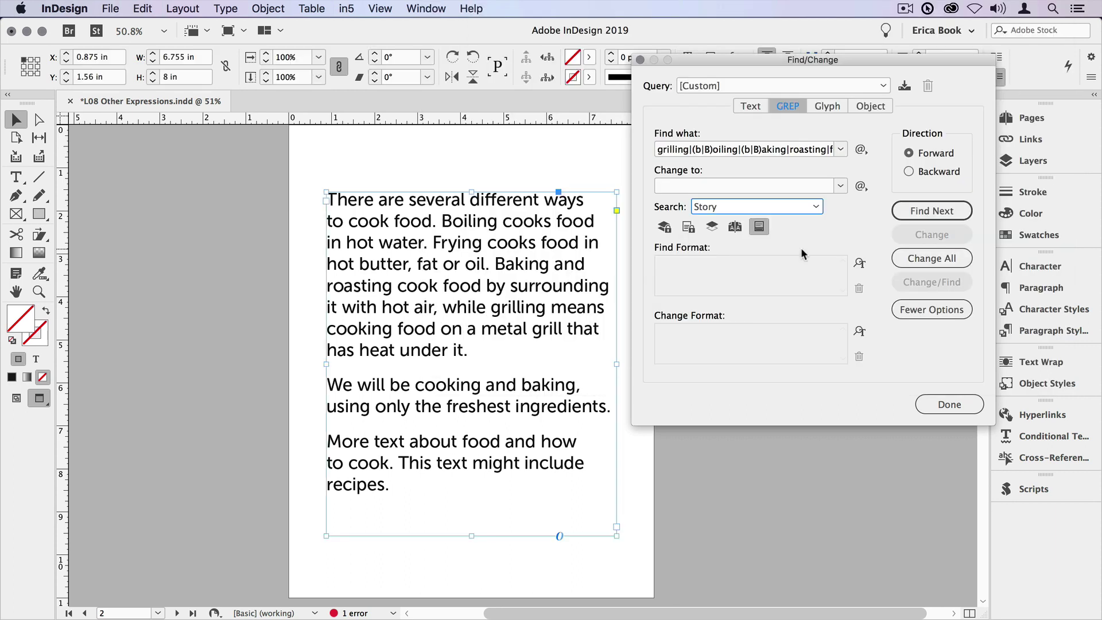
Step: Step through the matches Boiling, Baking, roasting, grilling and baking until the search completes
{"action": "left_click", "coordinate": [910, 212]}
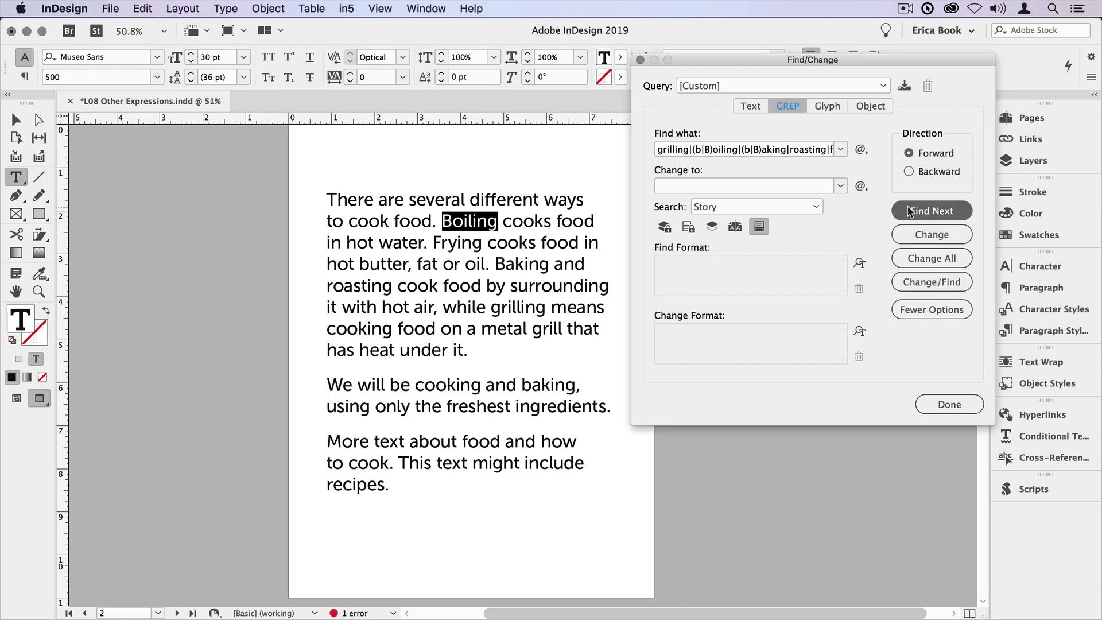
{"action": "left_click", "coordinate": [910, 212]}
{"action": "left_click", "coordinate": [910, 212]}
{"action": "left_click", "coordinate": [910, 212]}
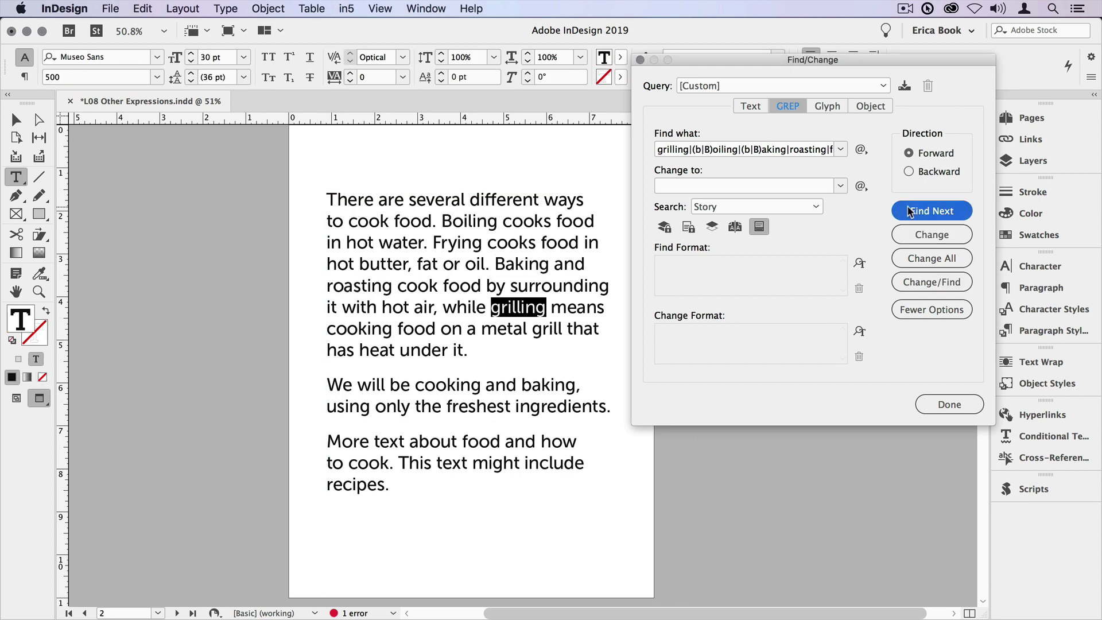
{"action": "left_click", "coordinate": [910, 212]}
{"action": "left_click", "coordinate": [910, 212]}
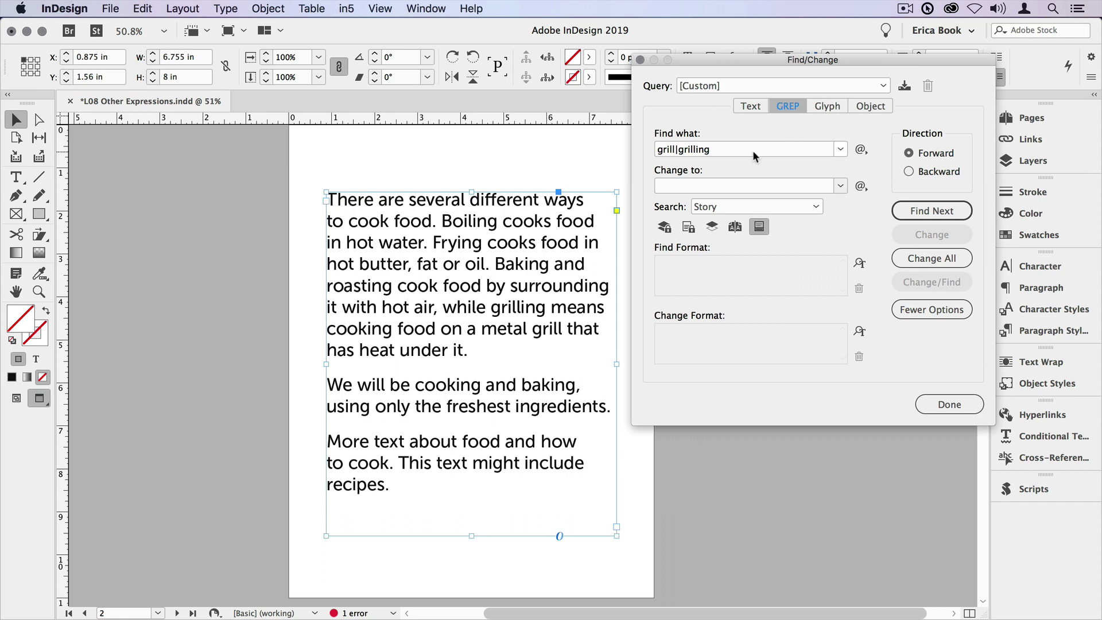
Step: Find the grill matches, reorder the pattern to grilling|grill, then find grilling and 'metal grill'
{"action": "left_click", "coordinate": [922, 214]}
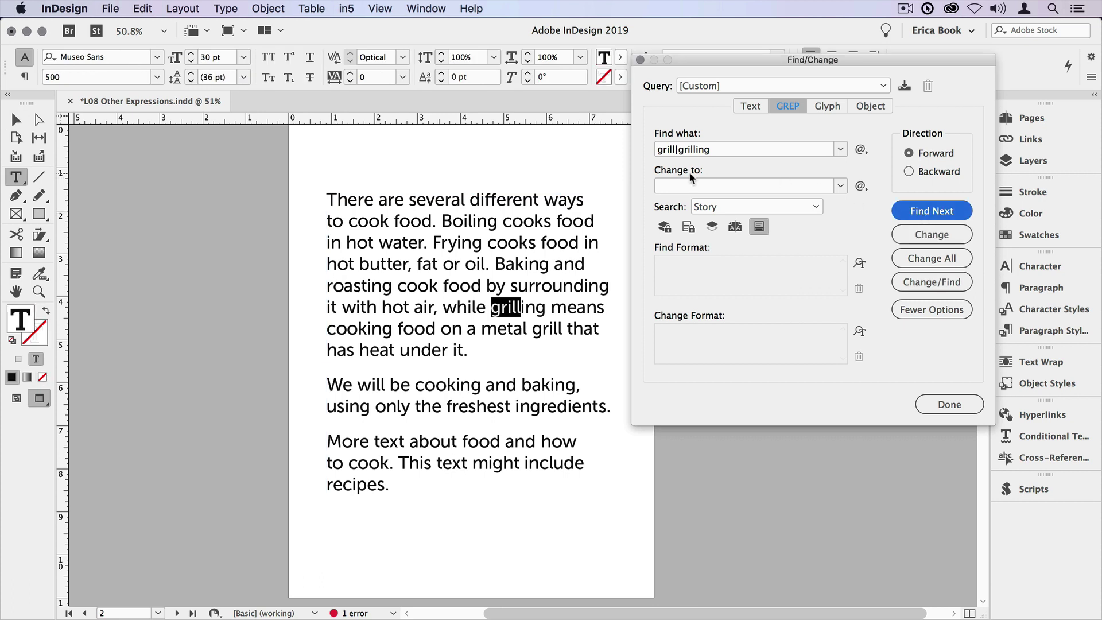
{"action": "left_click", "coordinate": [914, 213]}
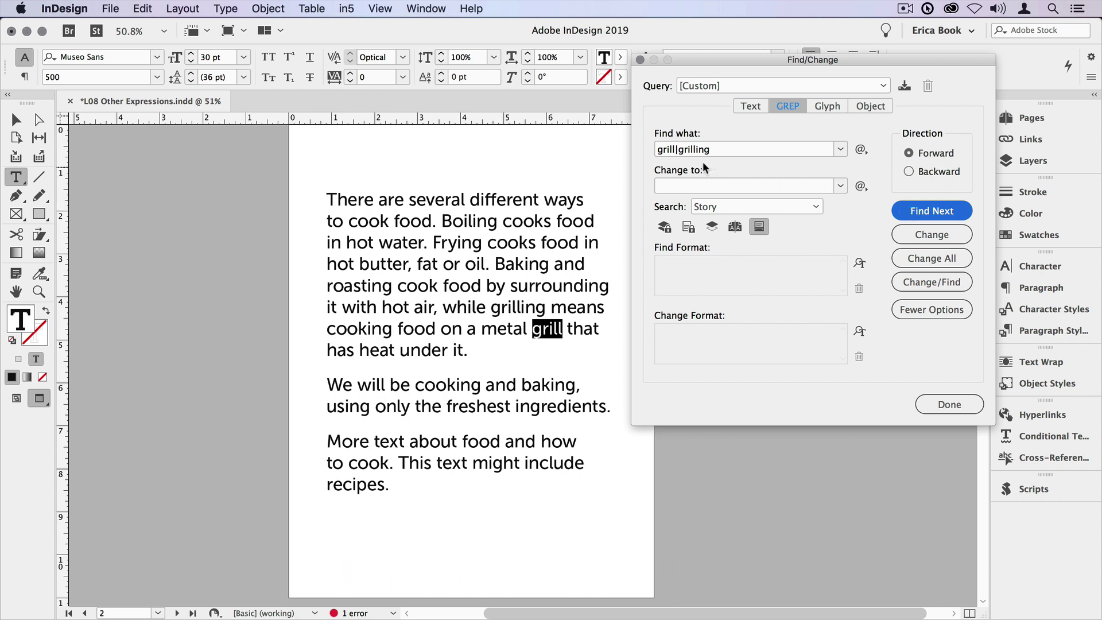
{"action": "left_click", "coordinate": [681, 150]}
{"action": "key", "text": "BackSpace"}
{"action": "key", "text": "BackSpace"}
{"action": "key", "text": "BackSpace"}
{"action": "key", "text": "BackSpace"}
{"action": "key", "text": "BackSpace"}
{"action": "key", "text": "BackSpace"}
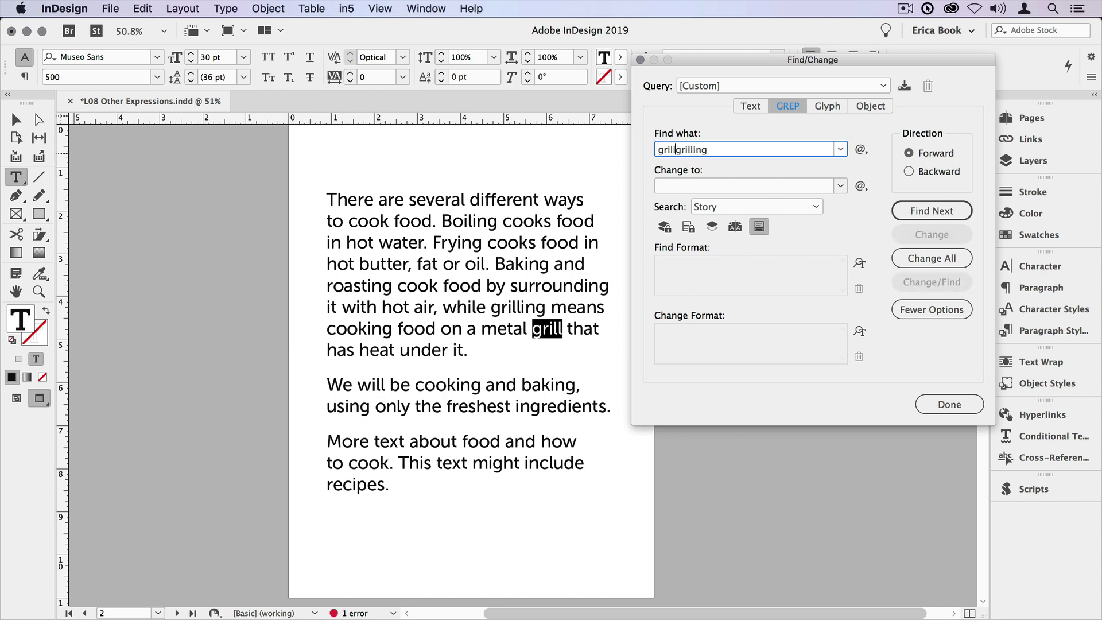
{"action": "left_click", "coordinate": [718, 150]}
{"action": "type", "text": "|grill"}
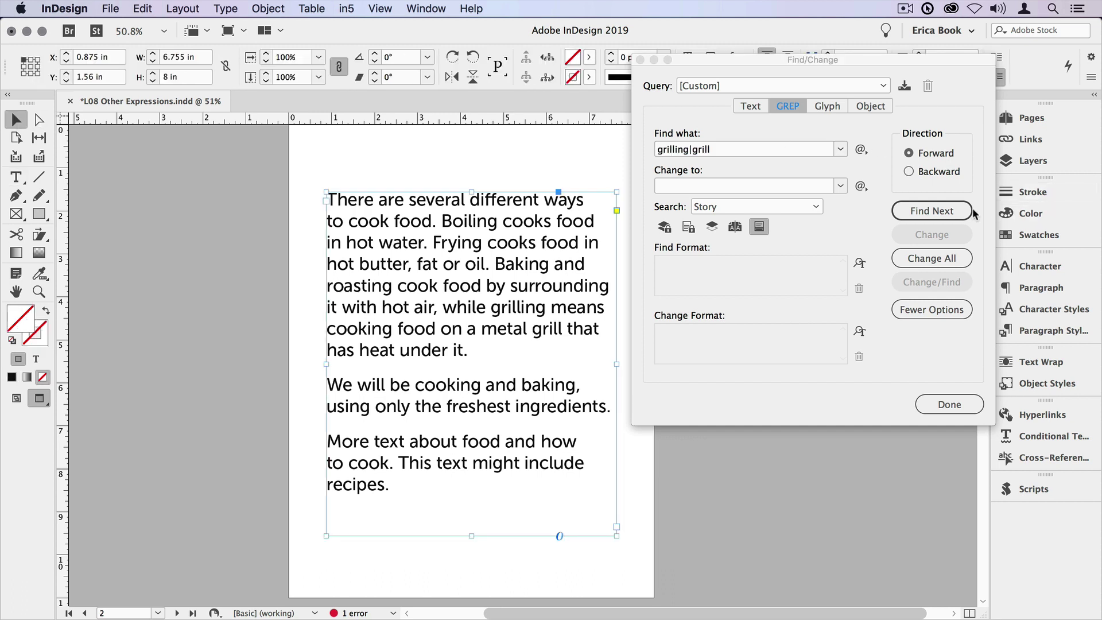
{"action": "left_click", "coordinate": [932, 211]}
{"action": "left_click", "coordinate": [949, 212]}
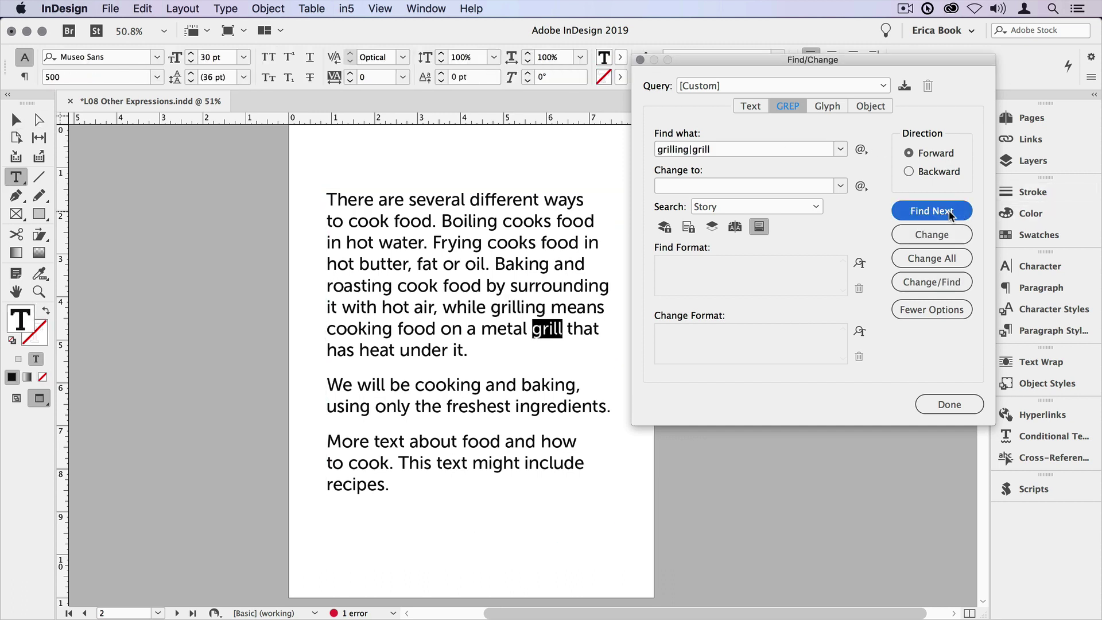